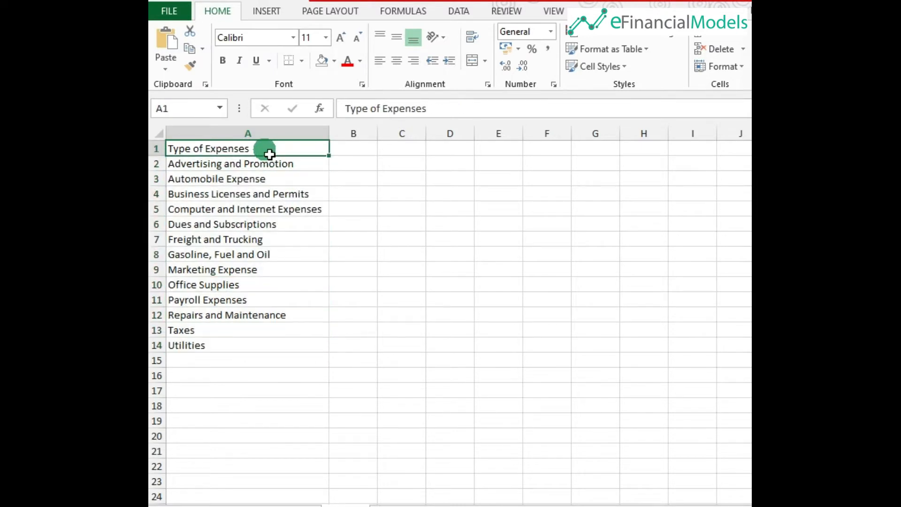
Convert the expense types list in column A into a table with headers.
left_click(264, 11)
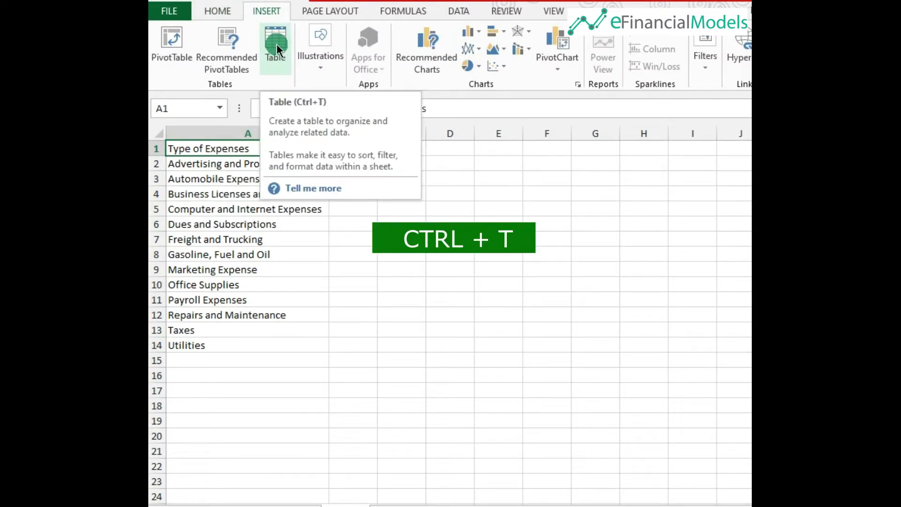
key("ctrl+t")
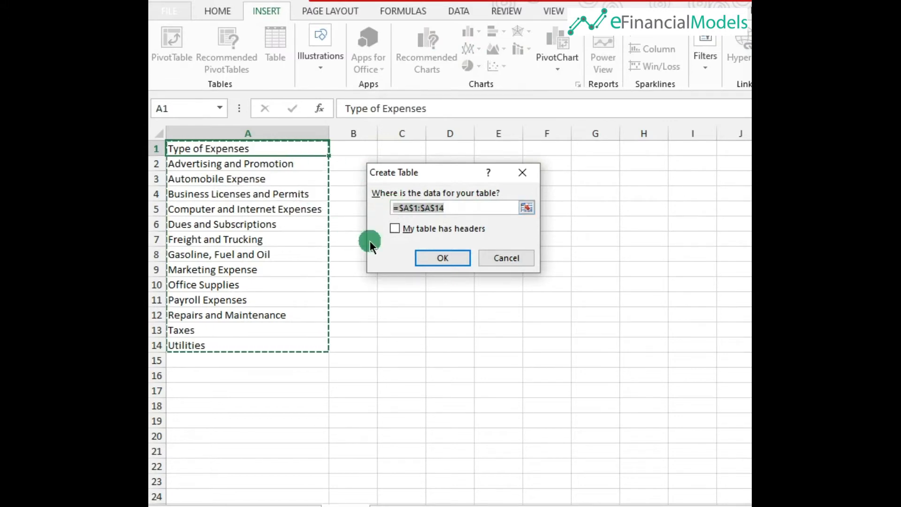
left_click(394, 229)
left_click(443, 259)
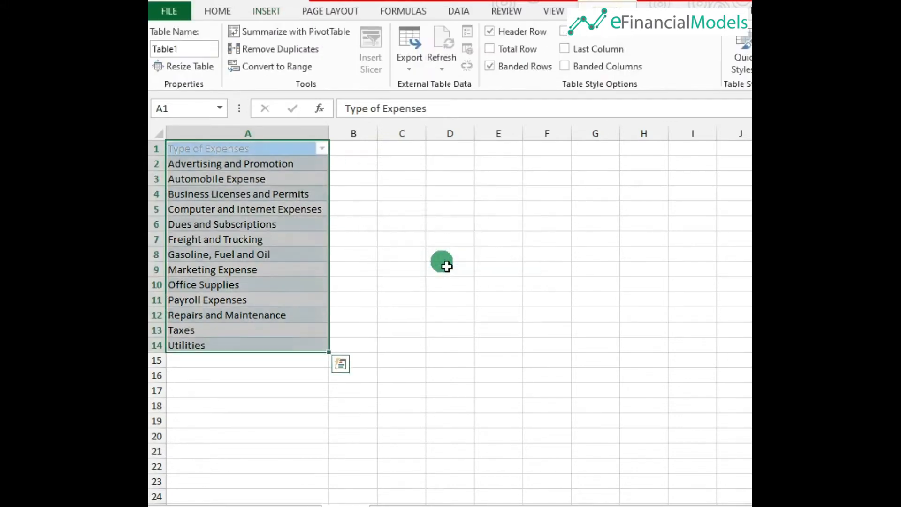
left_click(370, 192)
left_click(242, 179)
left_click(252, 240)
left_click(238, 296)
left_click(257, 195)
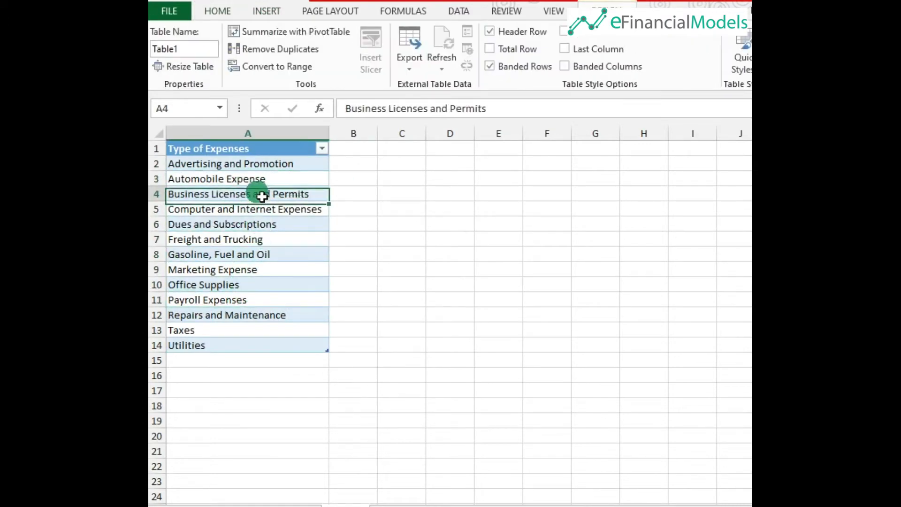
left_click(250, 223)
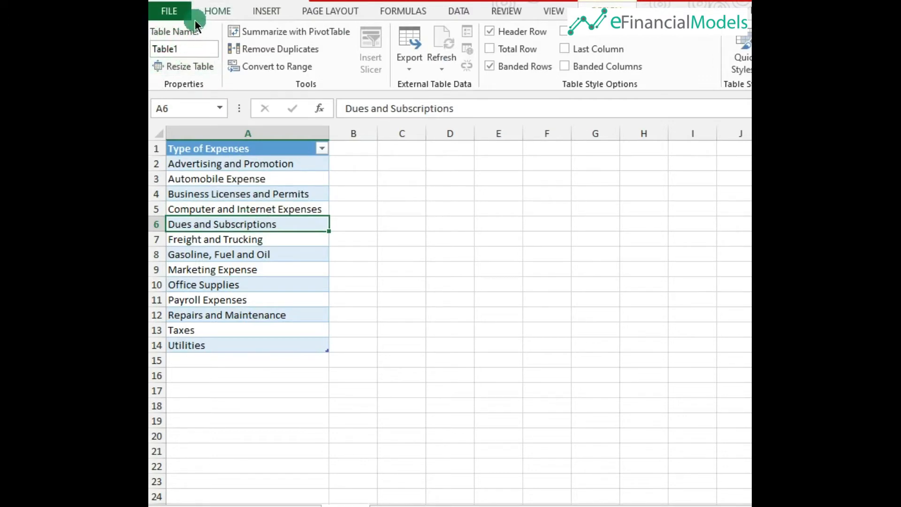
left_click(348, 278)
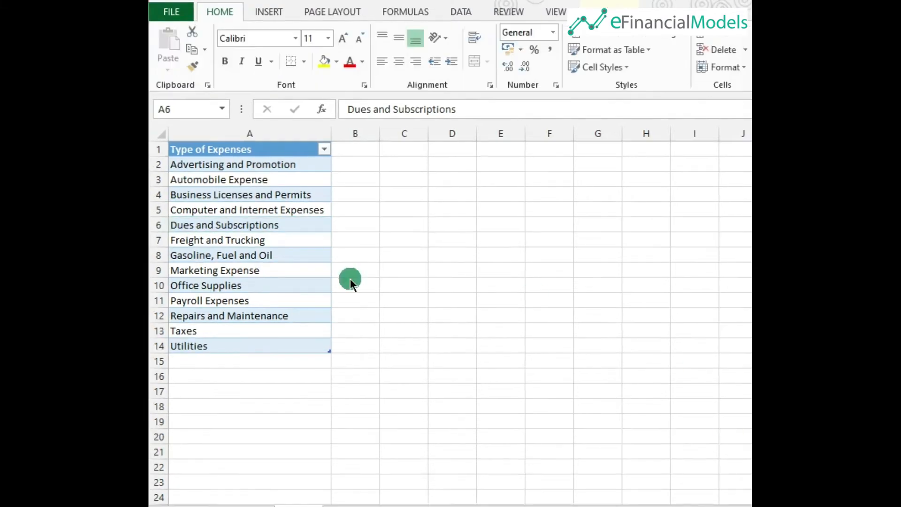
left_click_drag(235, 161, 232, 347)
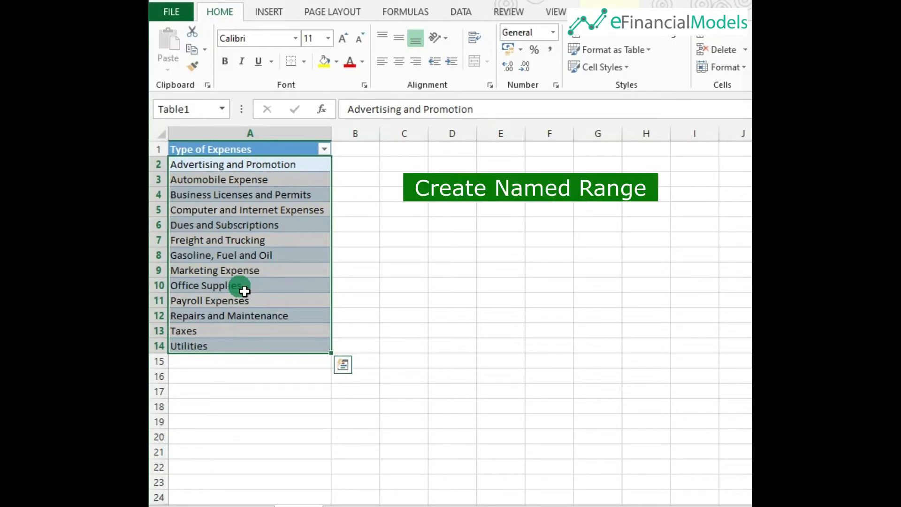
left_click(226, 229)
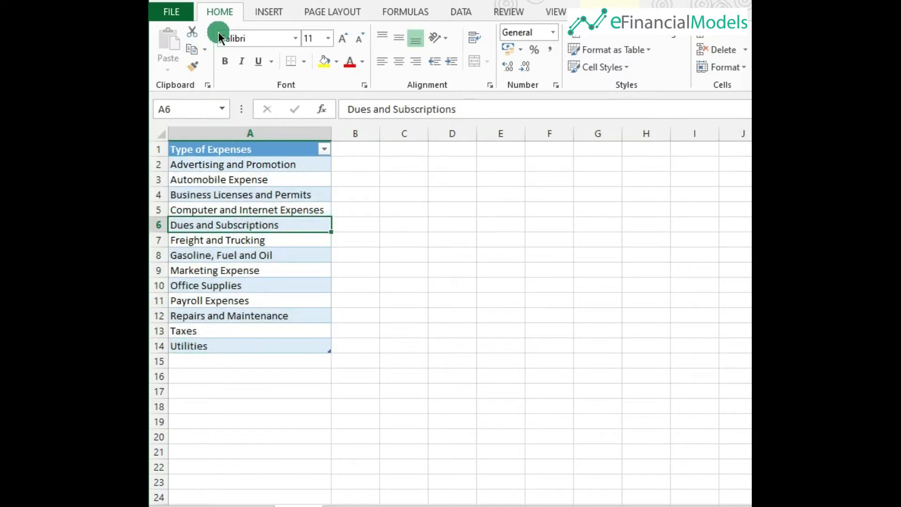
Define a new workbook name called TYPEXP.
left_click(403, 13)
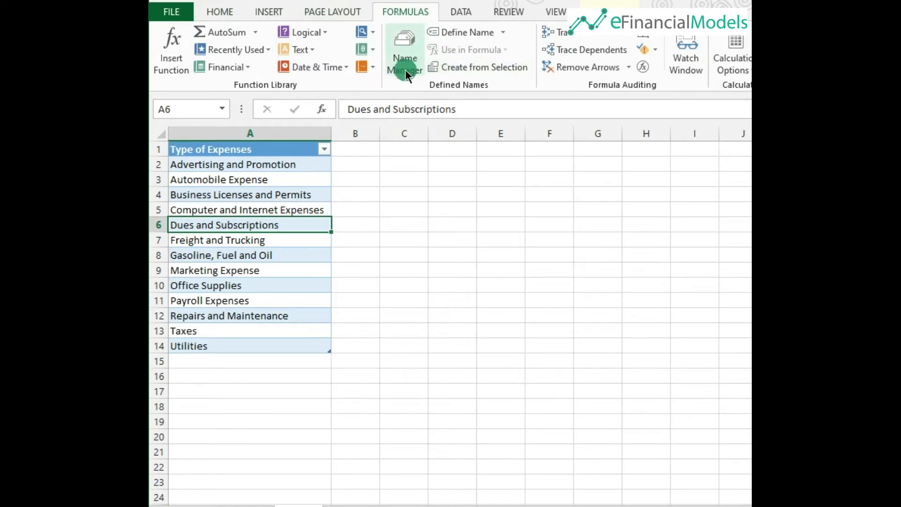
left_click(466, 32)
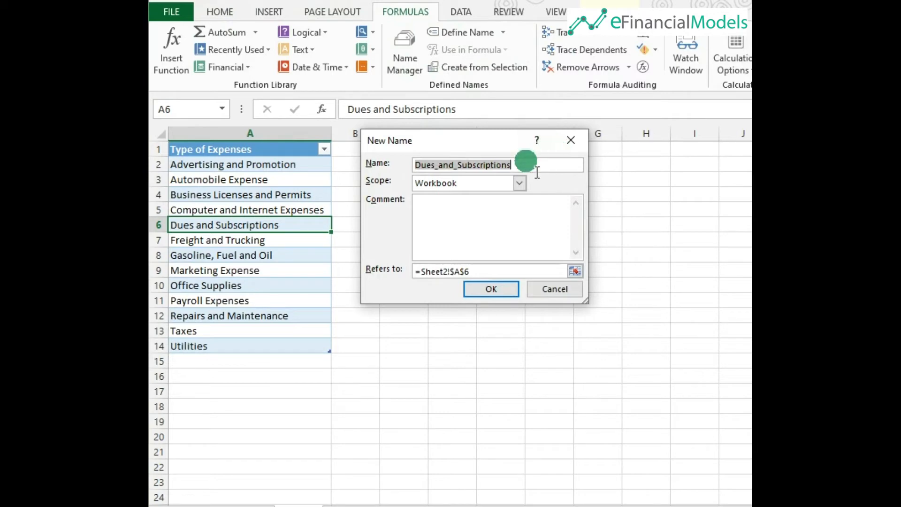
left_click(522, 165)
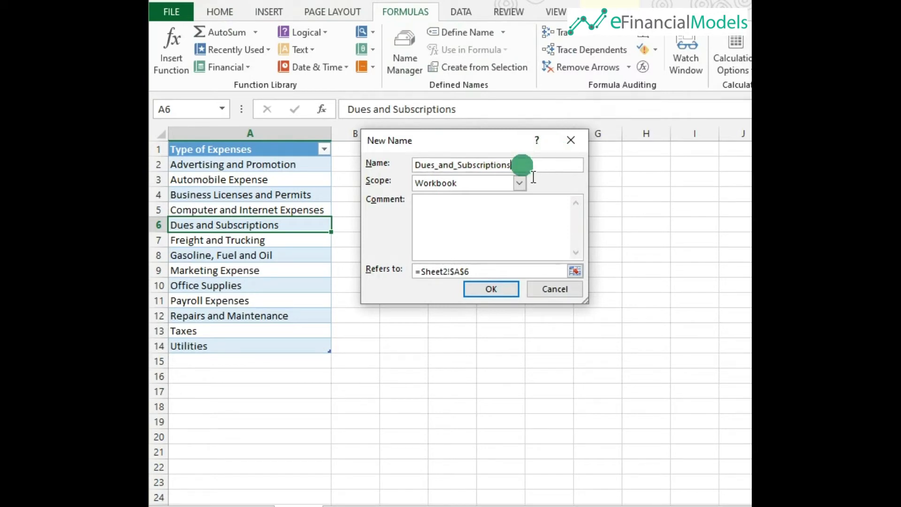
left_click_drag(533, 177, 408, 171)
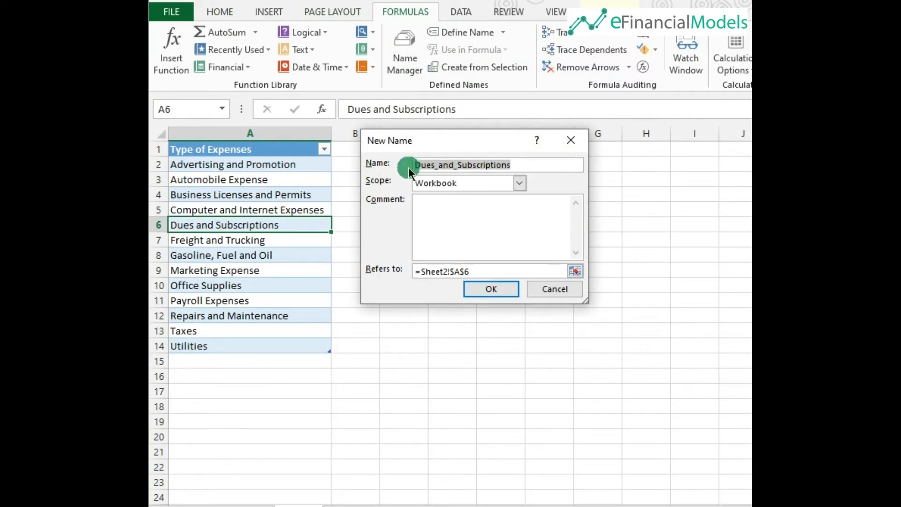
key("BackSpace")
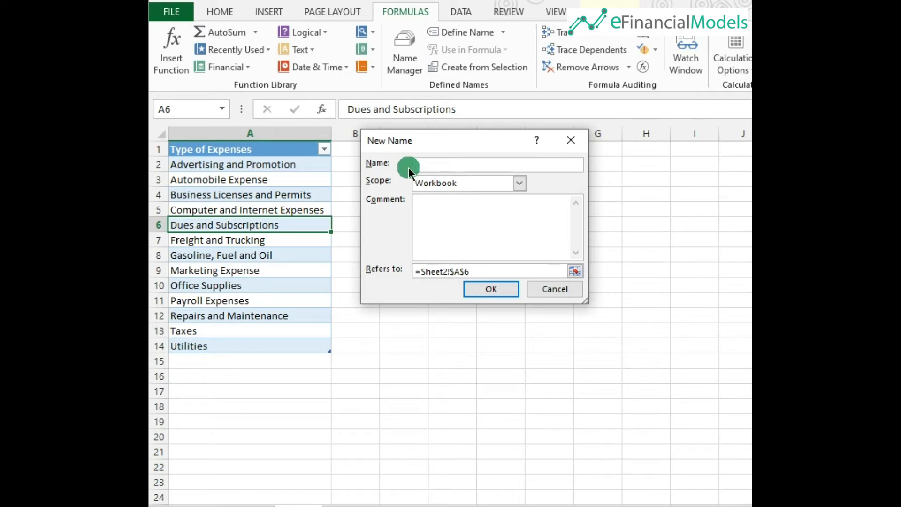
type("TYPEXP")
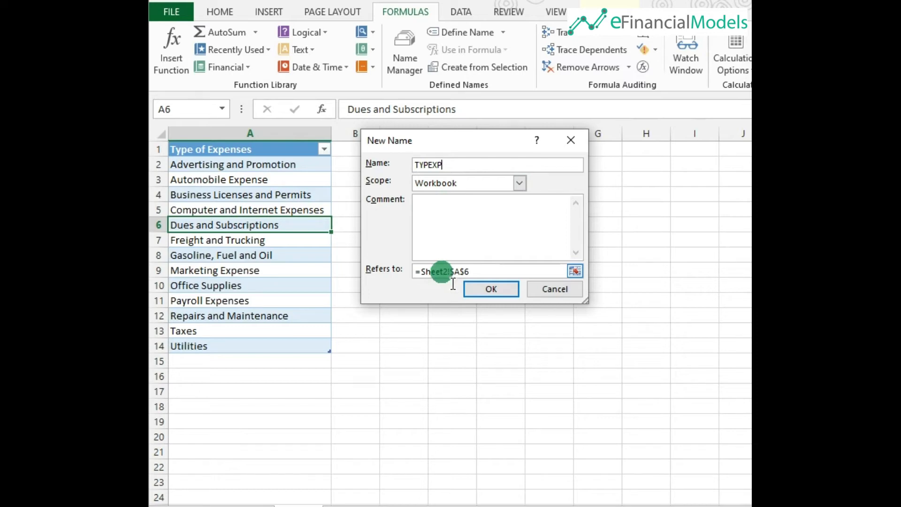
Make TYPEXP refer to the table's Type of Expenses column, =Table1[Type of Expenses], and save the name.
left_click_drag(469, 276, 437, 284)
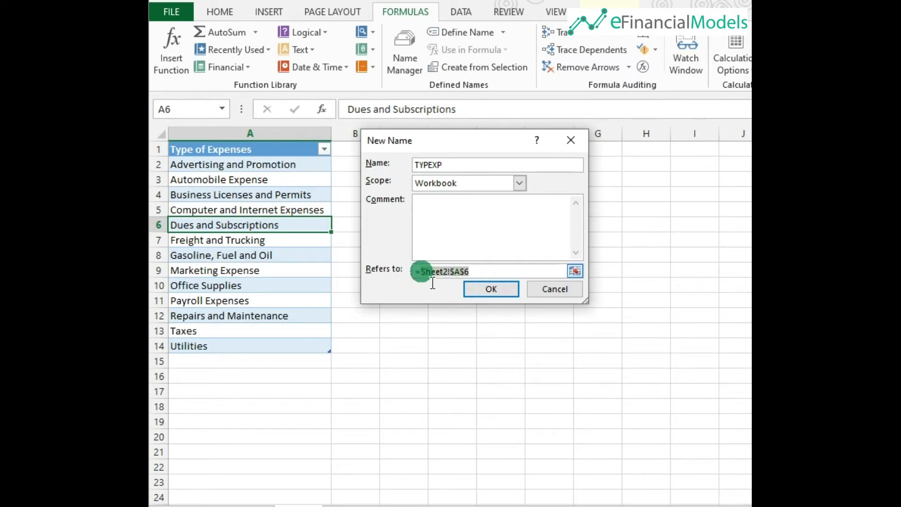
key("BackSpace")
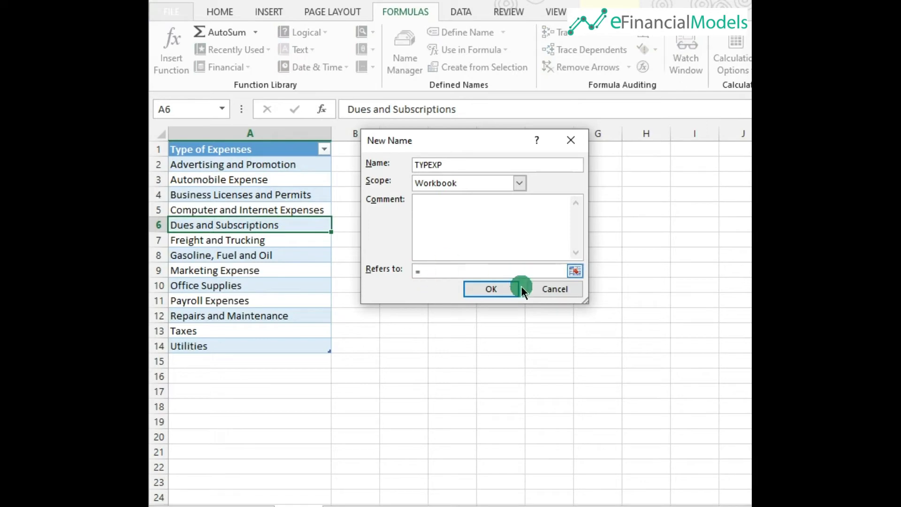
left_click(575, 271)
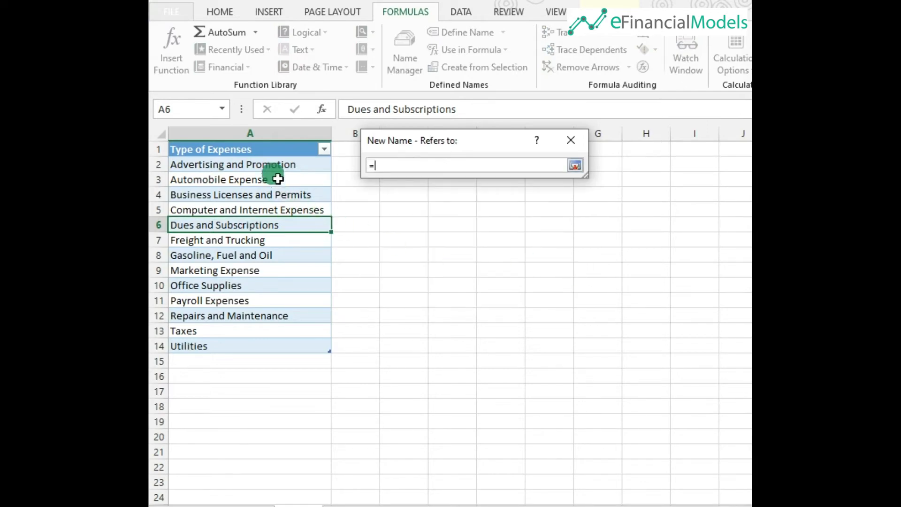
left_click(276, 156)
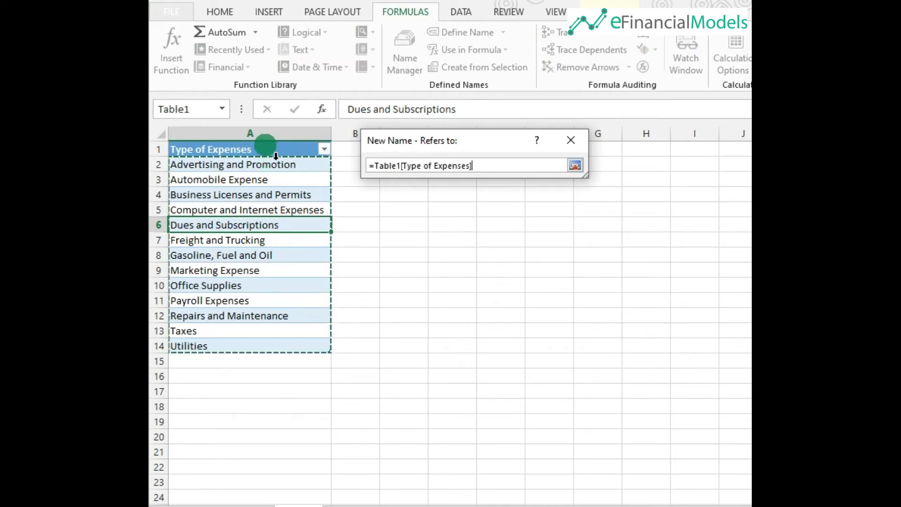
left_click(378, 167)
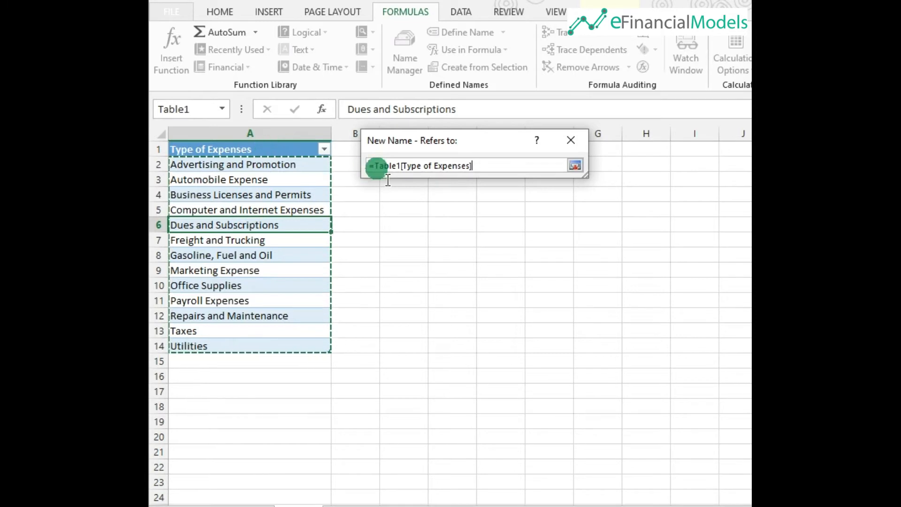
left_click(421, 167)
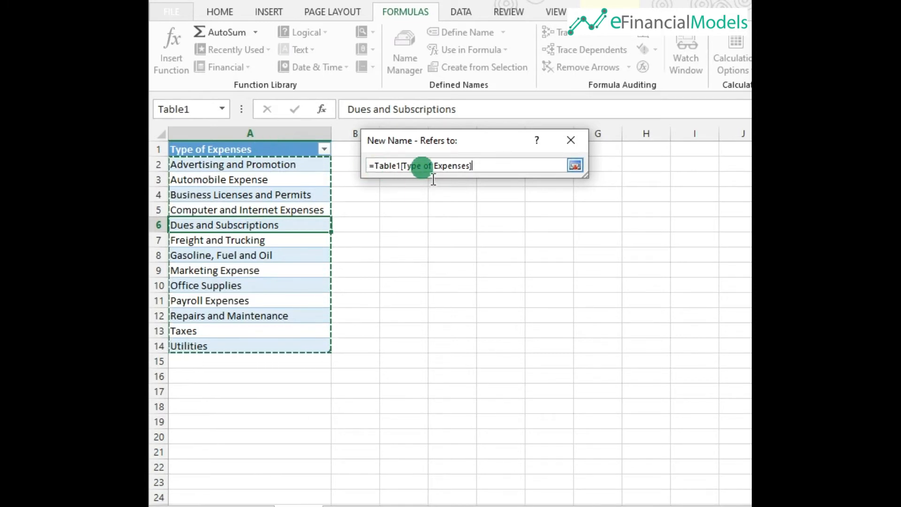
left_click(397, 167)
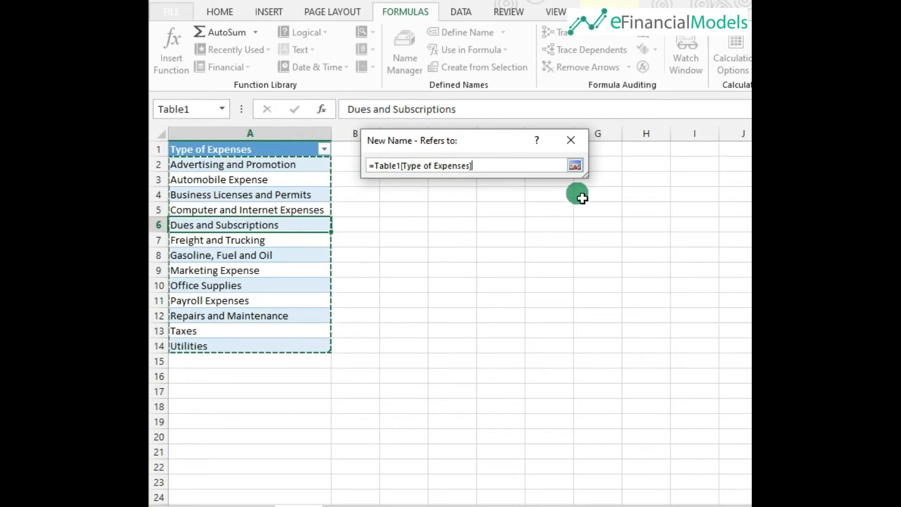
left_click(575, 167)
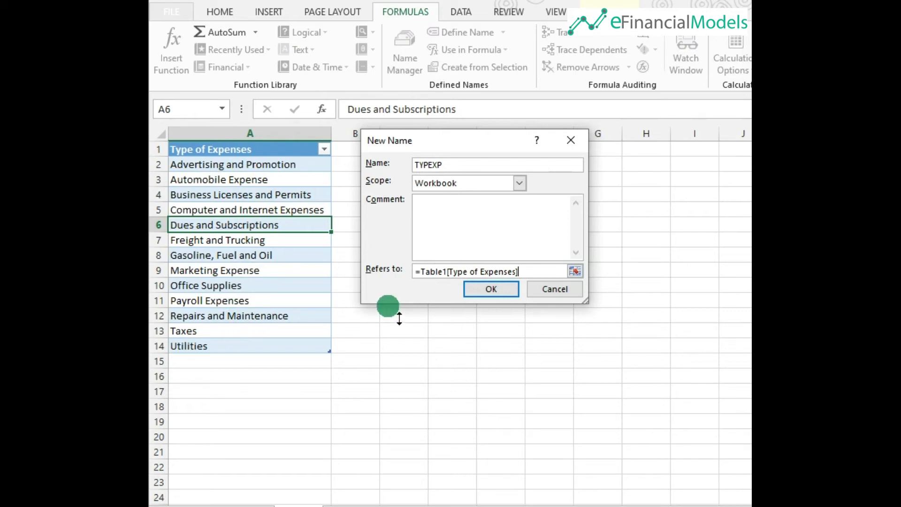
left_click(494, 289)
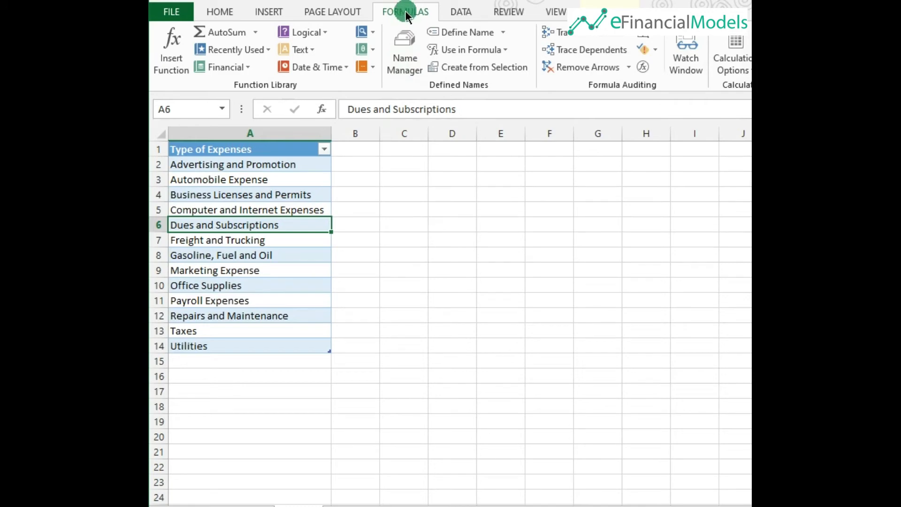
Review the defined names in the Name Manager.
left_click(405, 57)
left_click(316, 127)
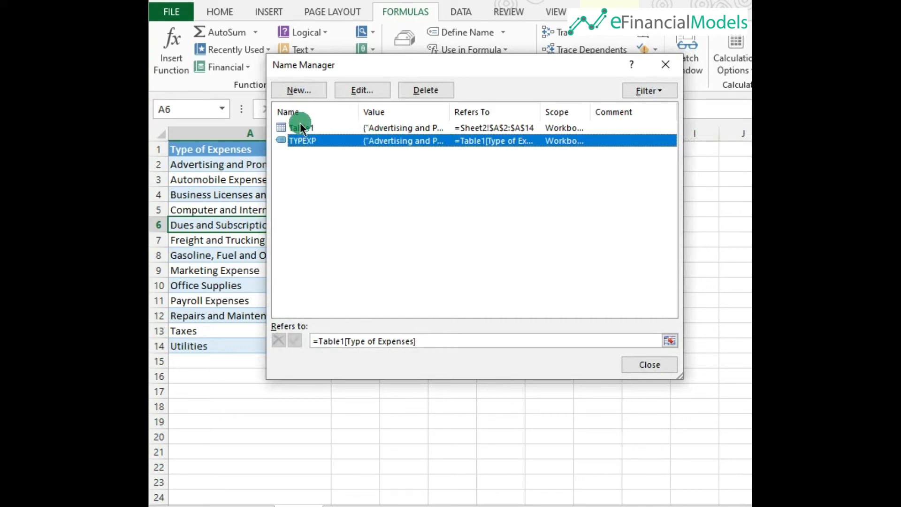
left_click(631, 362)
left_click(280, 226)
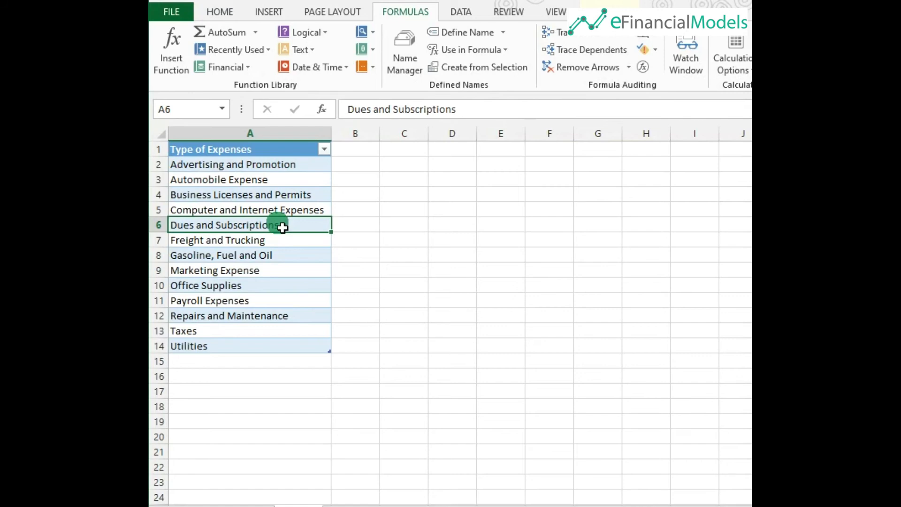
On the expense sheet, set data validation for the Type of Expense cells C4:C13 to allow a List.
left_click(250, 506)
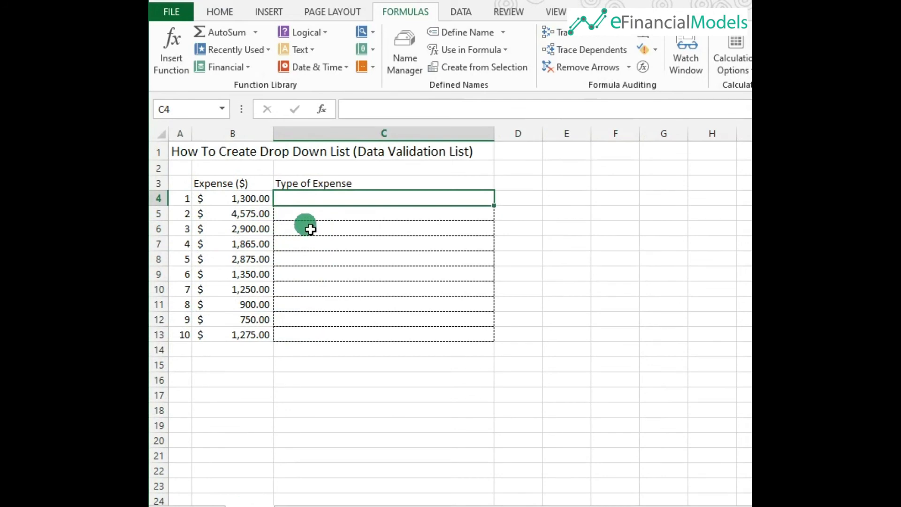
left_click(326, 183)
left_click(250, 202)
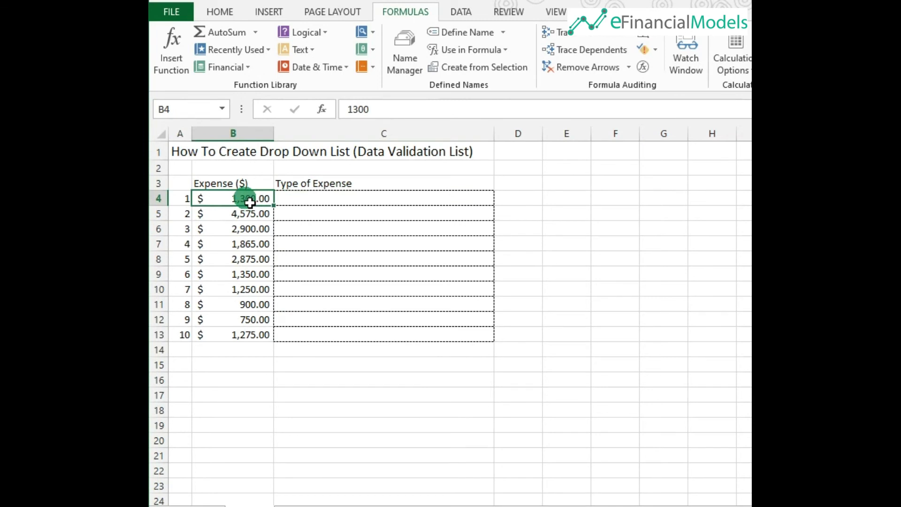
left_click(315, 200)
left_click_drag(321, 213, 325, 336)
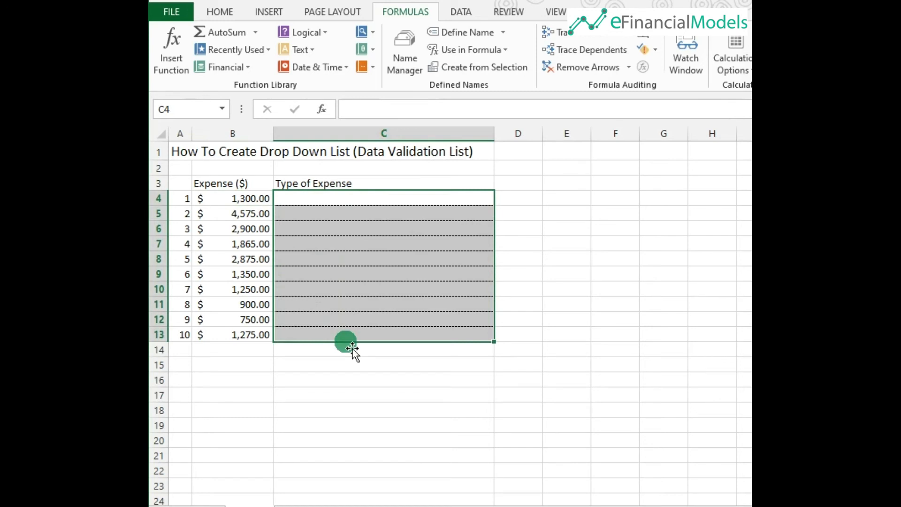
left_click(459, 14)
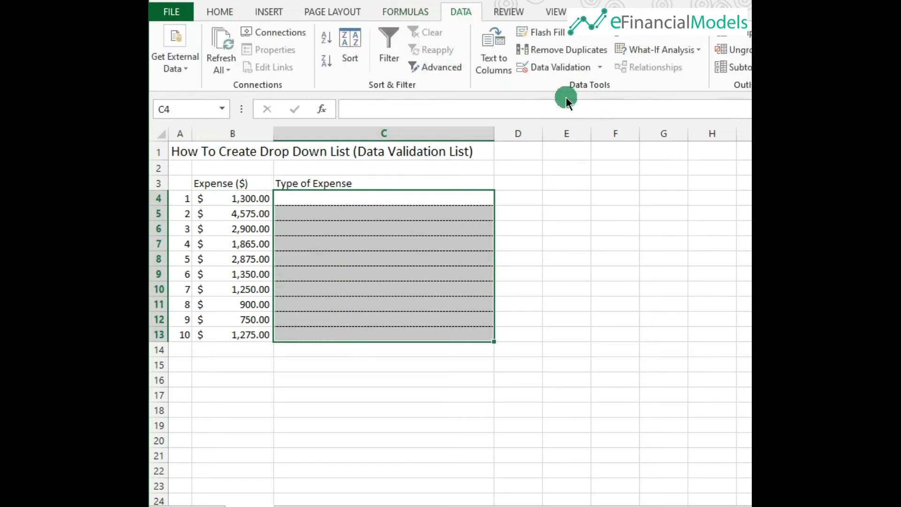
left_click(560, 67)
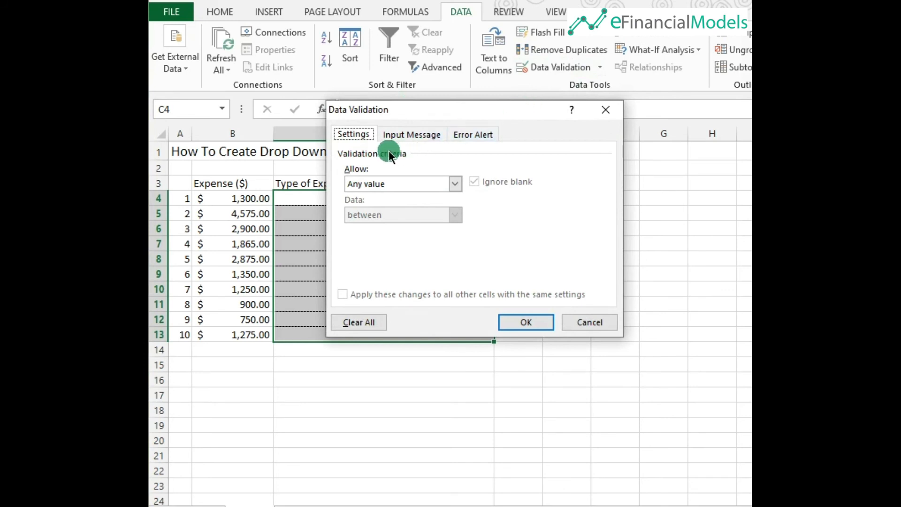
left_click(379, 183)
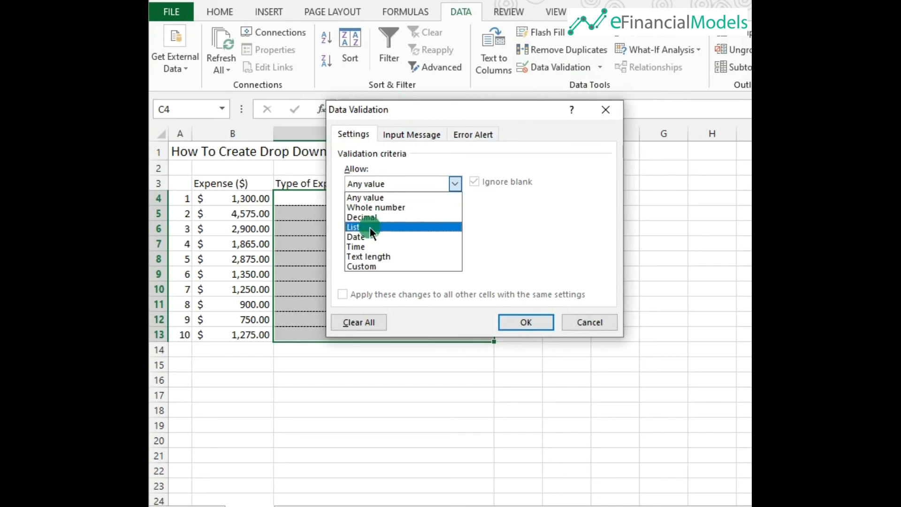
left_click(370, 227)
Choose List and set the validation source to the named range =TYPEXP, then apply it to the cells.
left_click(368, 245)
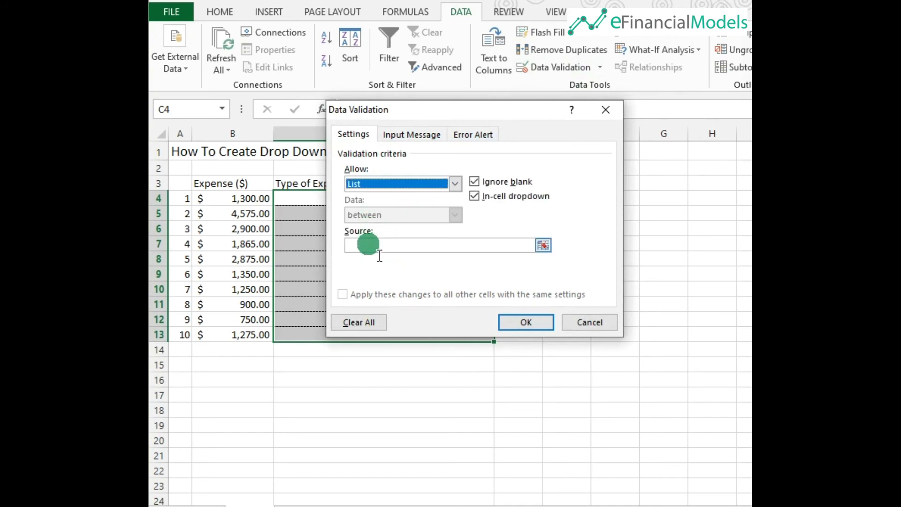
type("=")
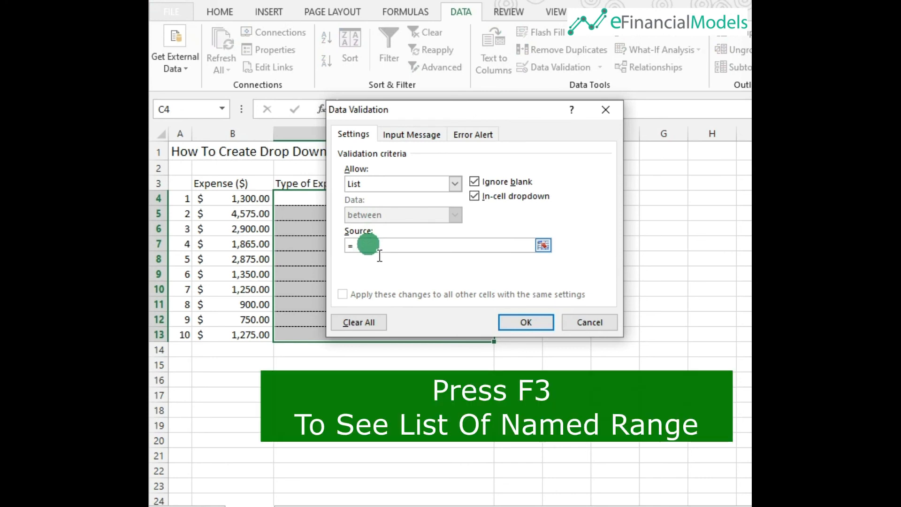
key("F3")
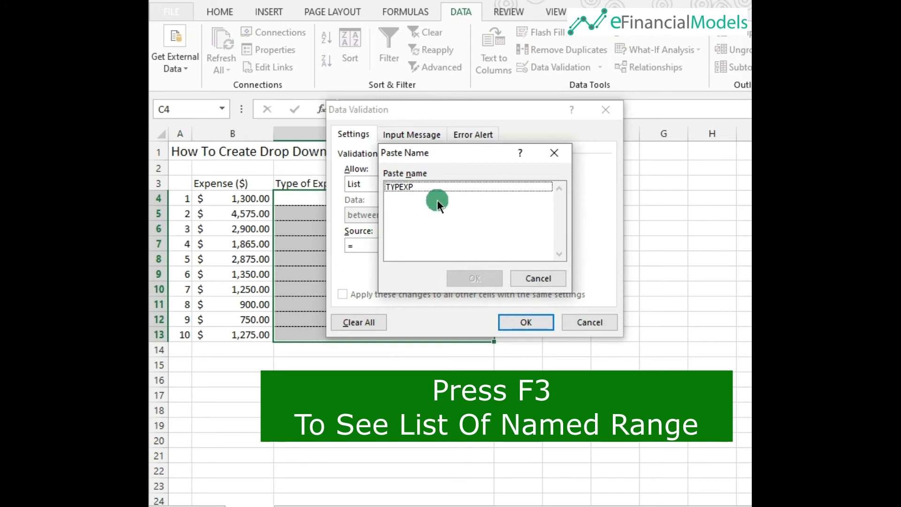
left_click(438, 186)
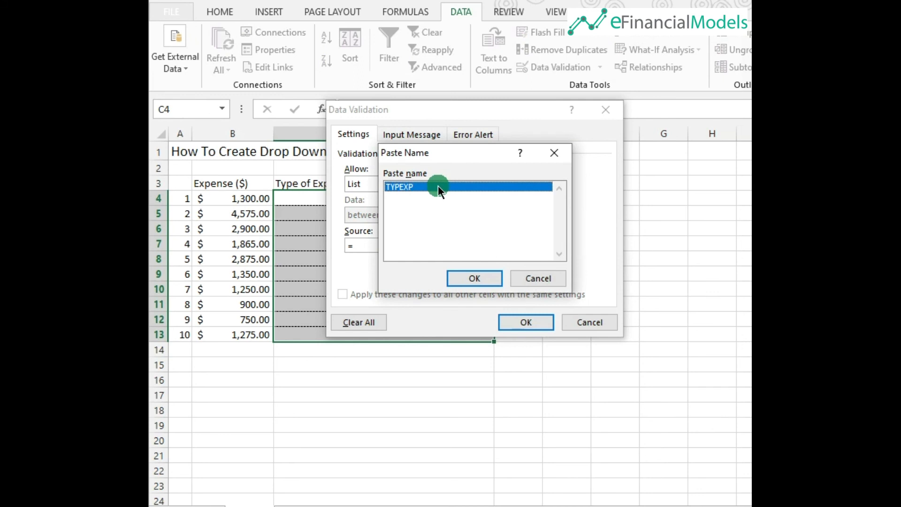
left_click(473, 279)
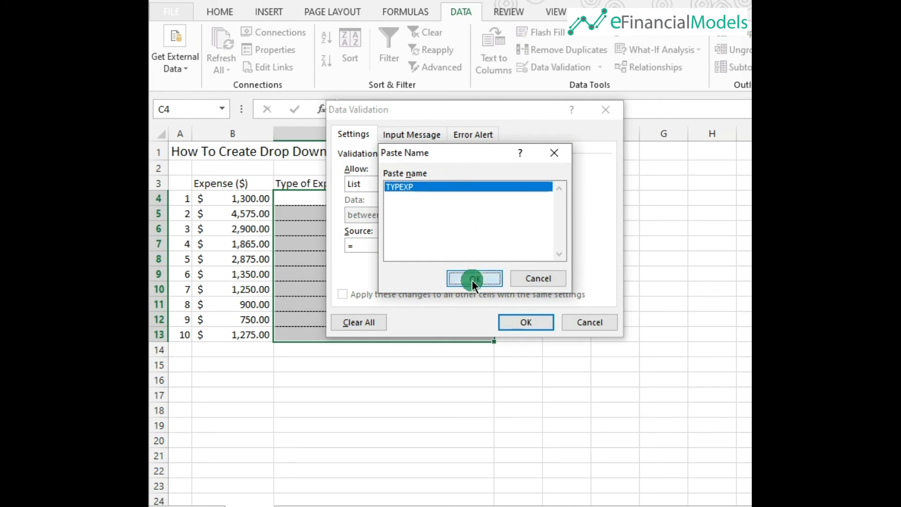
left_click(471, 280)
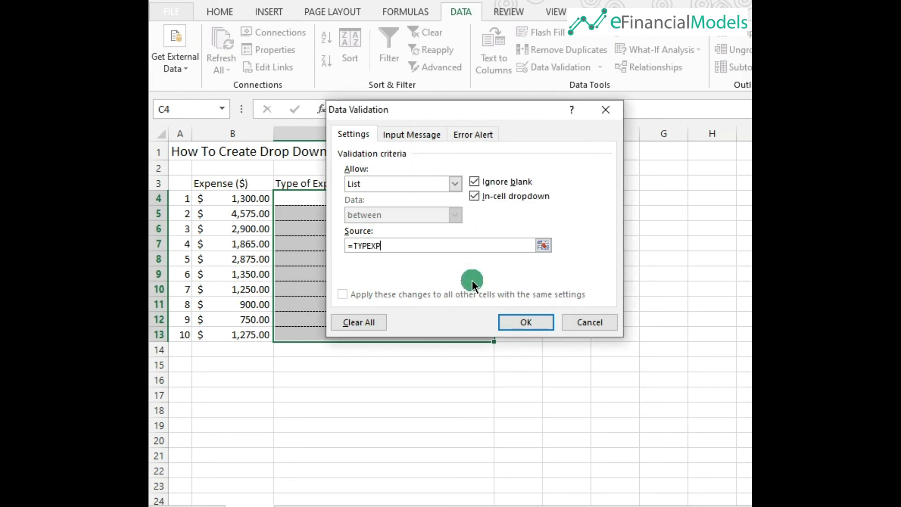
left_click(528, 325)
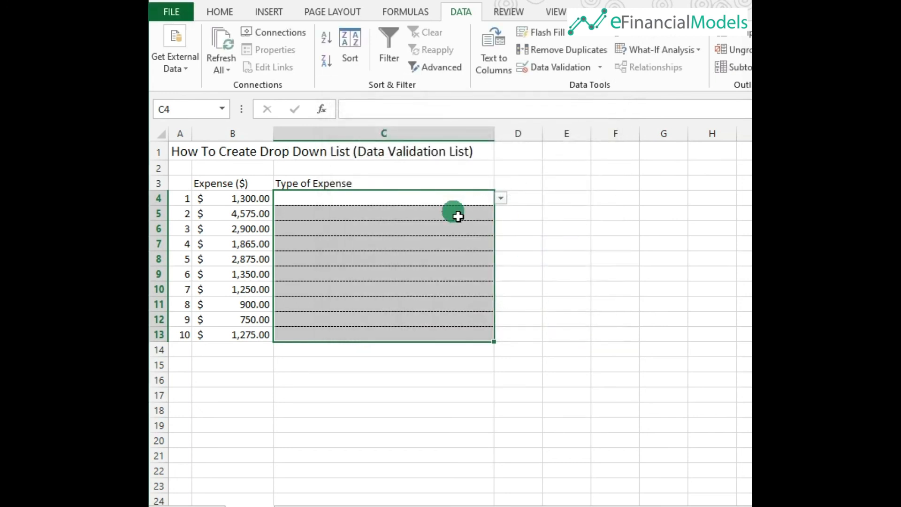
Select several Type of Expense cells to check that each shows a drop-down arrow.
left_click(434, 202)
left_click(431, 214)
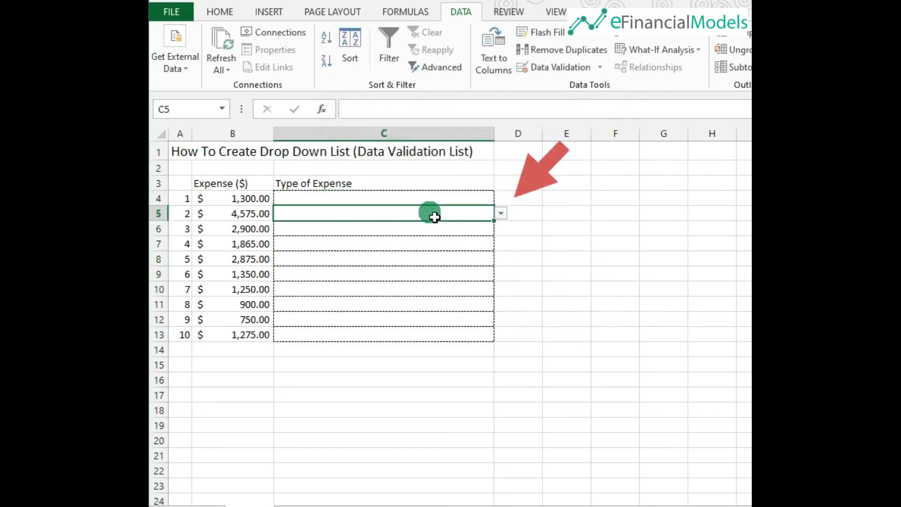
left_click(427, 229)
left_click(425, 243)
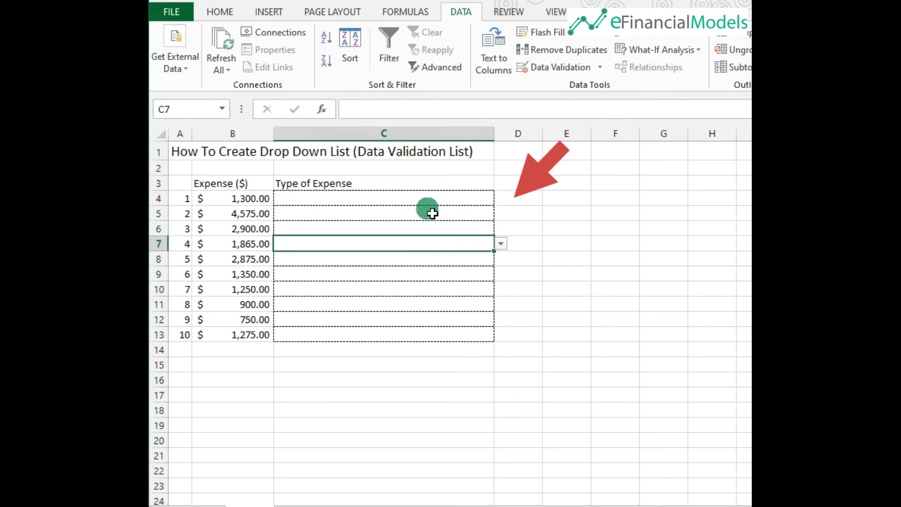
left_click(429, 197)
Pick Business Licenses and Permits for C4 and Computer and Internet Expenses for C5 from the drop-down lists.
left_click(500, 198)
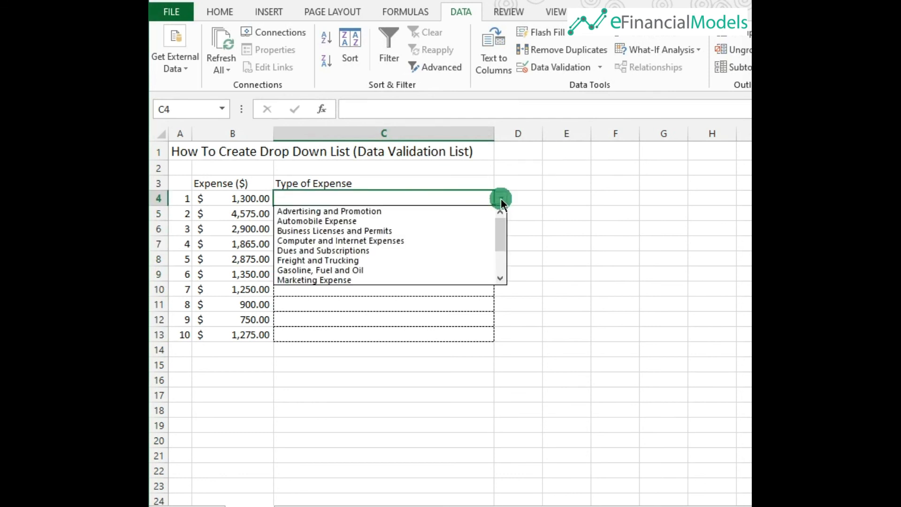
left_click(411, 230)
left_click(483, 215)
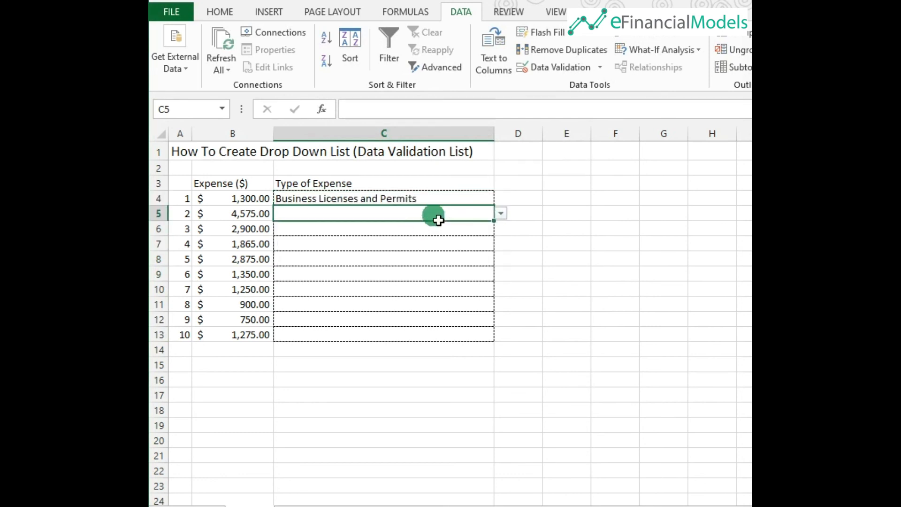
left_click(500, 214)
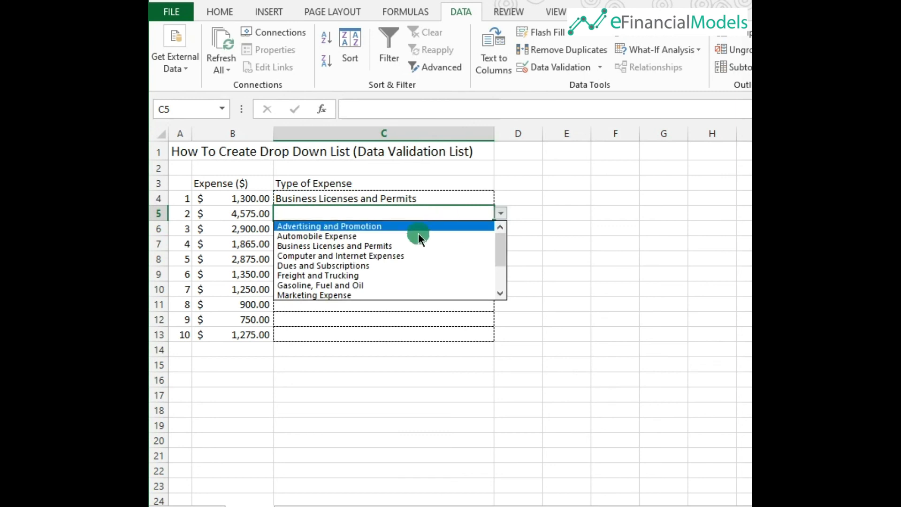
left_click(399, 256)
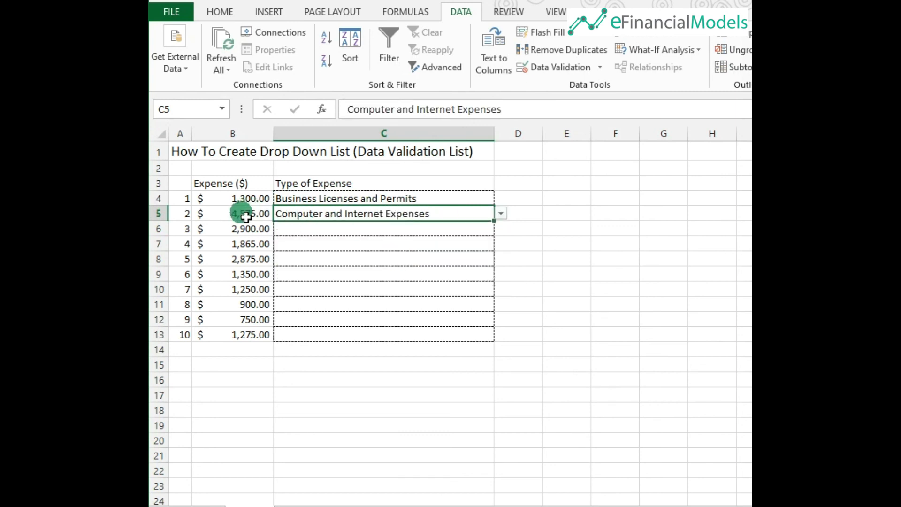
Pick Dues and Subscriptions for C6 from its drop-down list.
left_click(369, 231)
left_click(500, 230)
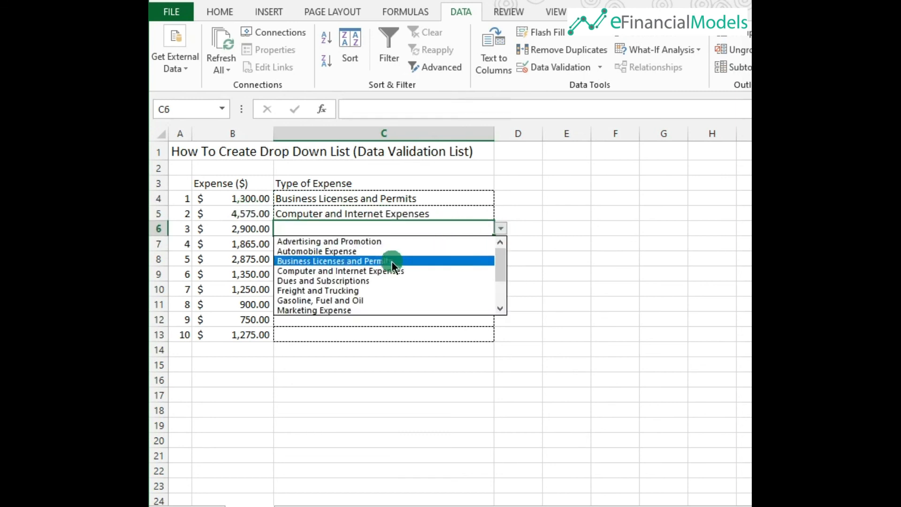
left_click(380, 279)
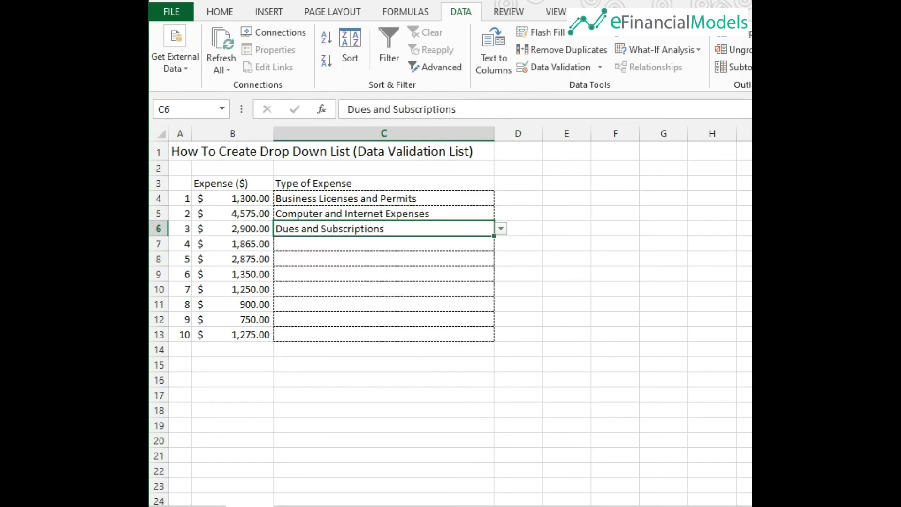